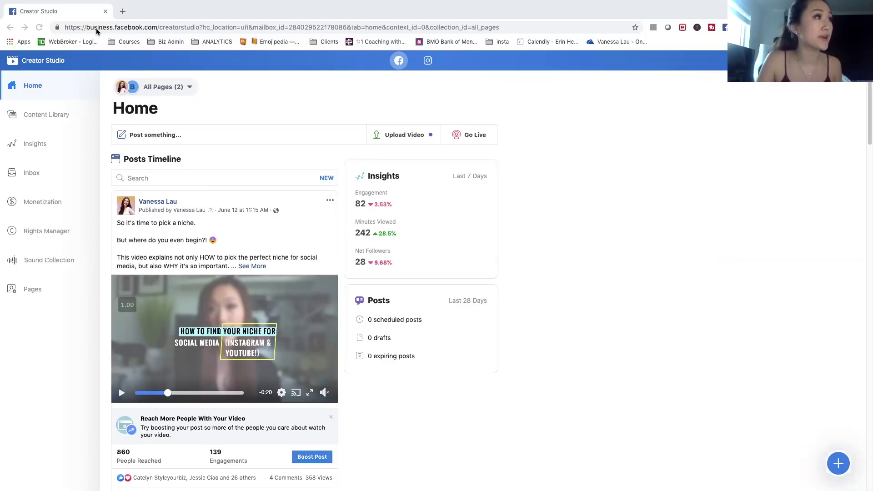
Open the Creator Studio inbox and view its Messages, Messenger and Instagram Direct sections
{"action": "left_click", "coordinate": [32, 176]}
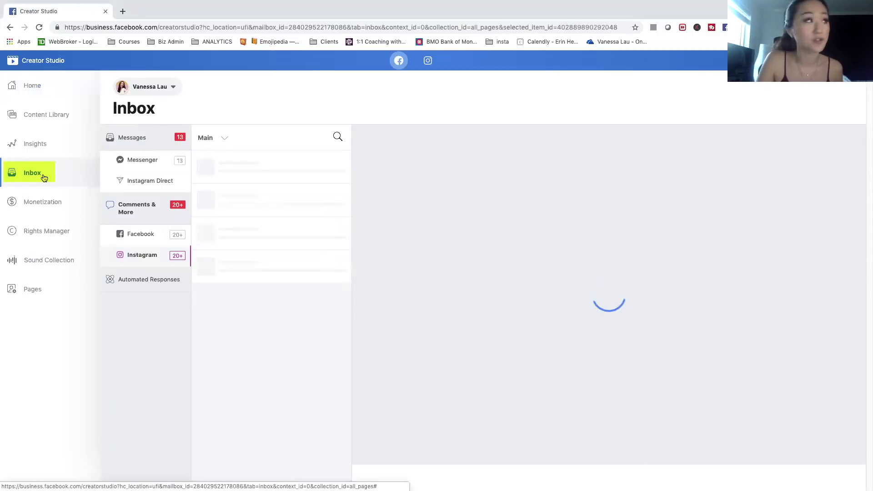
{"action": "left_click", "coordinate": [137, 140]}
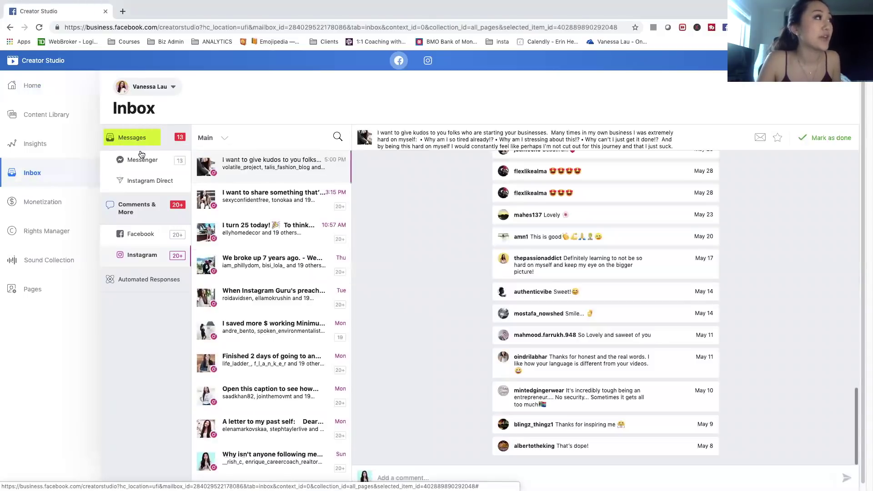
{"action": "left_click", "coordinate": [141, 161]}
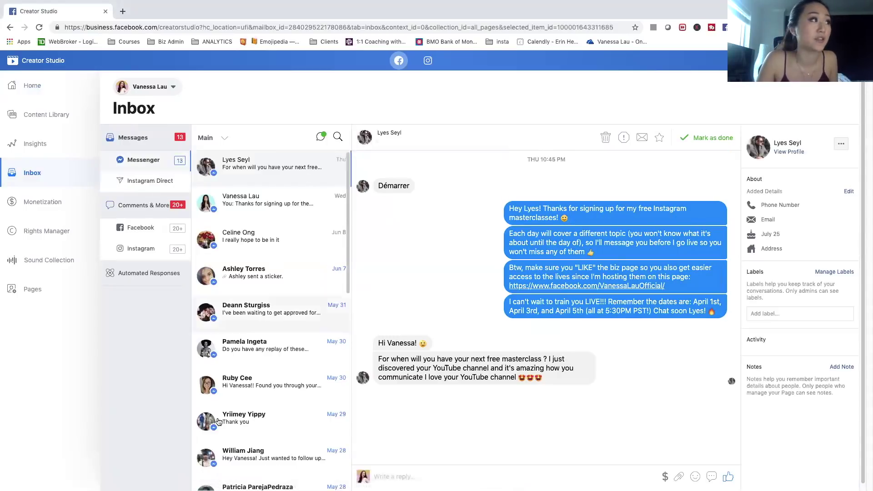
{"action": "left_click", "coordinate": [151, 184]}
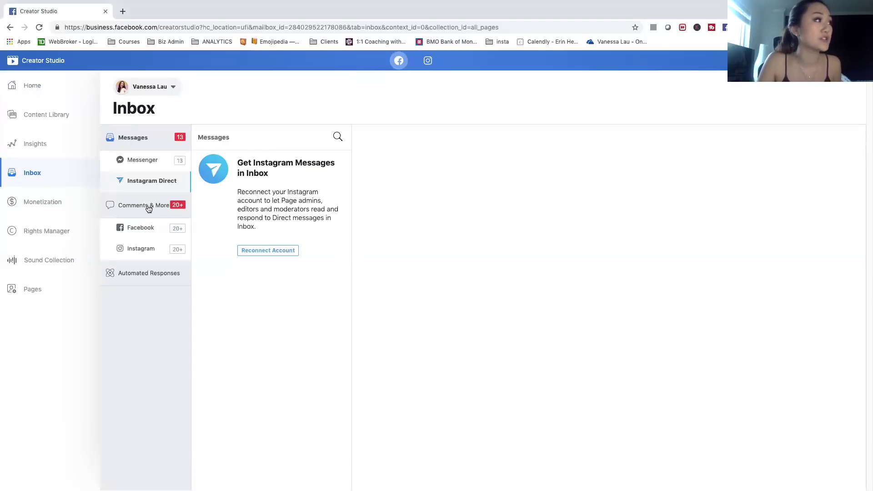
Show the Instagram comments under Comments & More in the inbox sidebar
{"action": "left_click", "coordinate": [141, 249]}
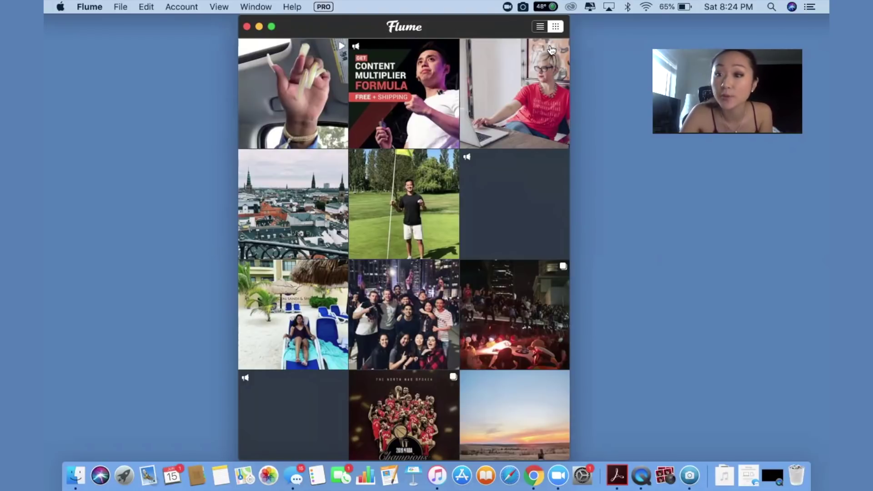
Switch Flume from the photo feed to the Conversations view via the View menu
{"action": "left_click_drag", "start_coordinate": [441, 29], "coordinate": [440, 29]}
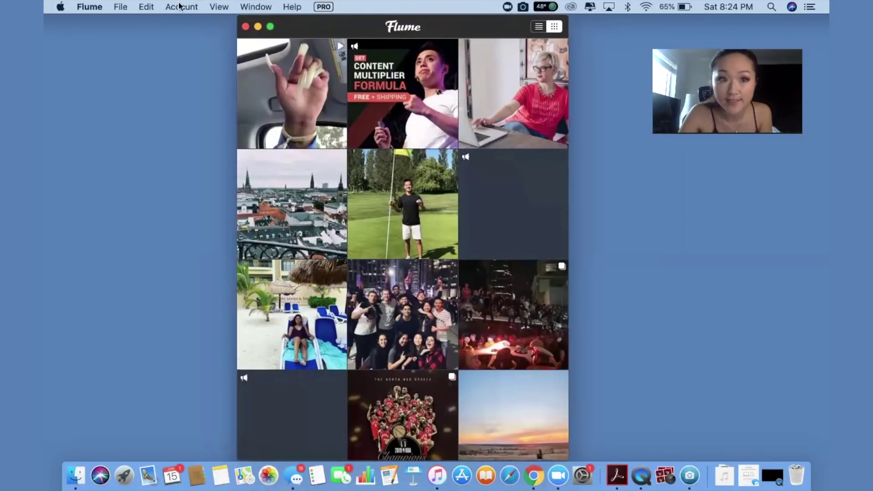
{"action": "left_click", "coordinate": [219, 7]}
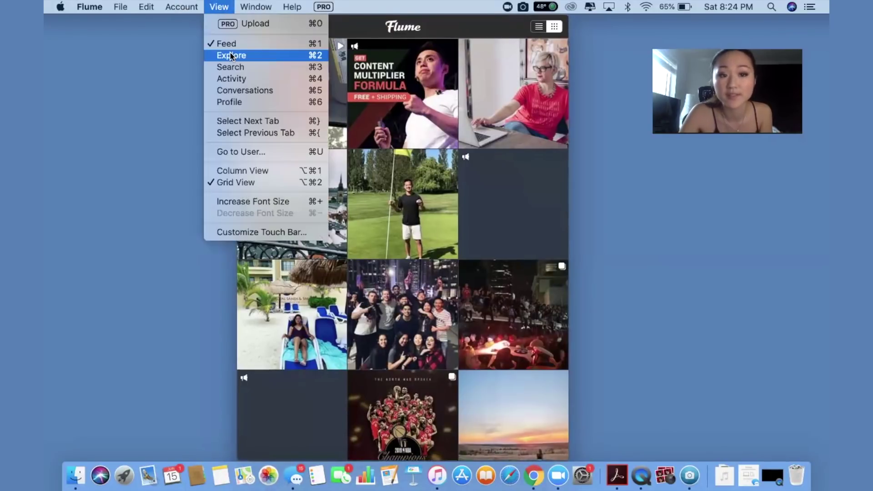
{"action": "left_click", "coordinate": [225, 89]}
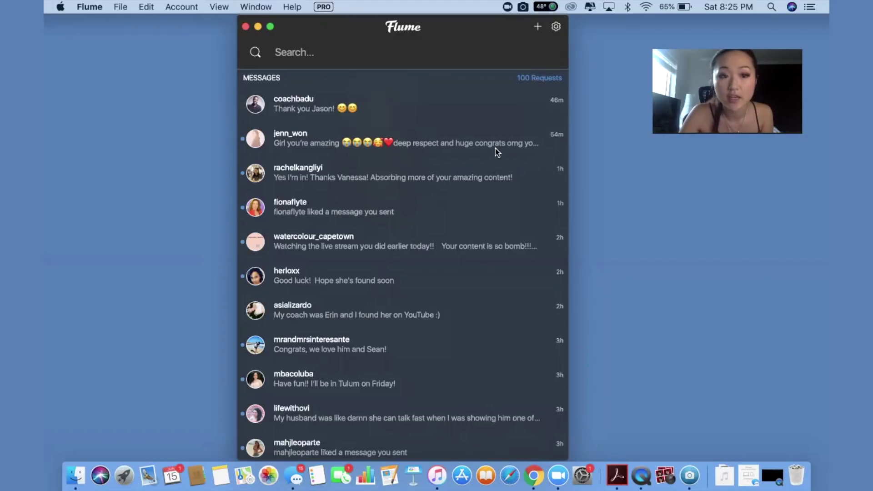
{"action": "scroll", "coordinate": [495, 151], "scroll_direction": "down", "scroll_amount": 10}
{"action": "scroll", "coordinate": [495, 151], "scroll_direction": "down", "scroll_amount": 5}
{"action": "scroll", "coordinate": [496, 151], "scroll_direction": "up", "scroll_amount": 15}
Look over the pending message requests, then return to the main messages list
{"action": "left_click", "coordinate": [482, 150]}
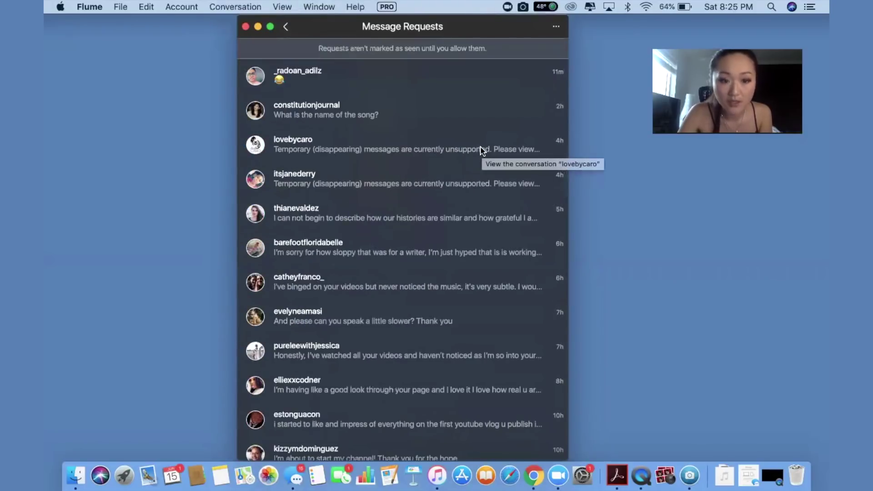
{"action": "scroll", "coordinate": [483, 151], "scroll_direction": "down", "scroll_amount": 6}
{"action": "scroll", "coordinate": [483, 150], "scroll_direction": "up", "scroll_amount": 6}
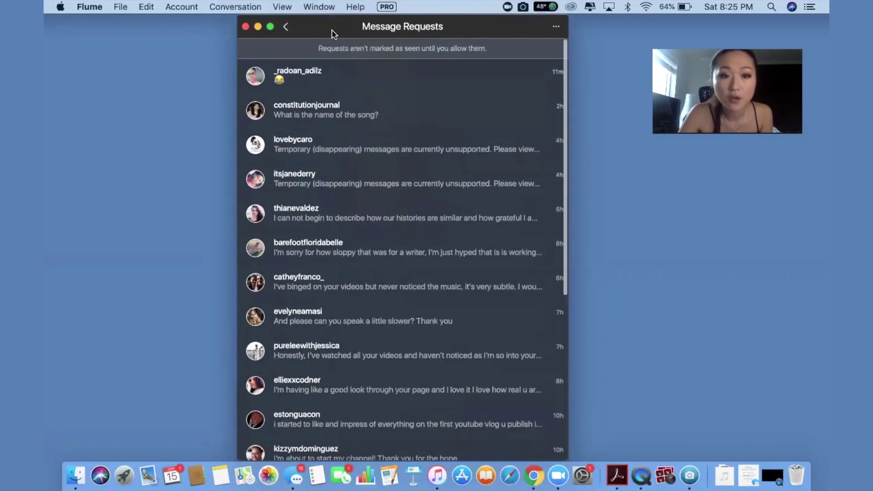
{"action": "left_click", "coordinate": [287, 27]}
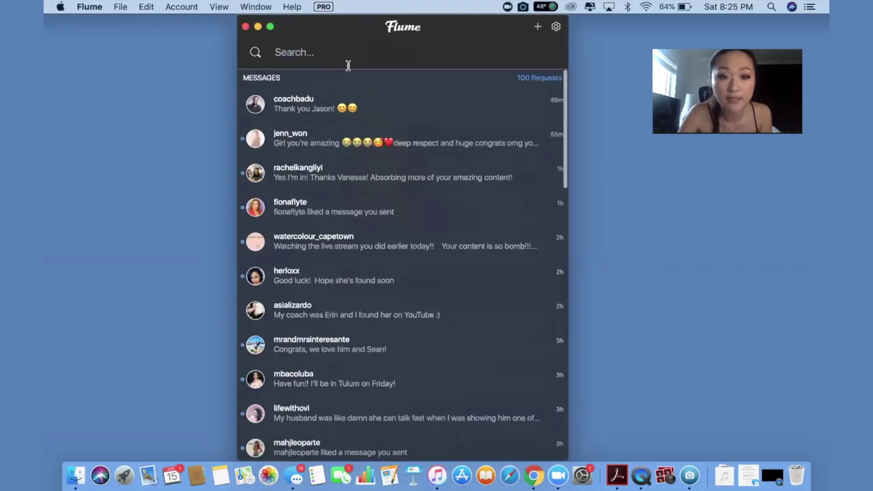
Bookmark the first conversation so it is pinned under Bookmarks
{"action": "left_click", "coordinate": [311, 111]}
{"action": "left_click", "coordinate": [537, 29]}
{"action": "left_click", "coordinate": [287, 27]}
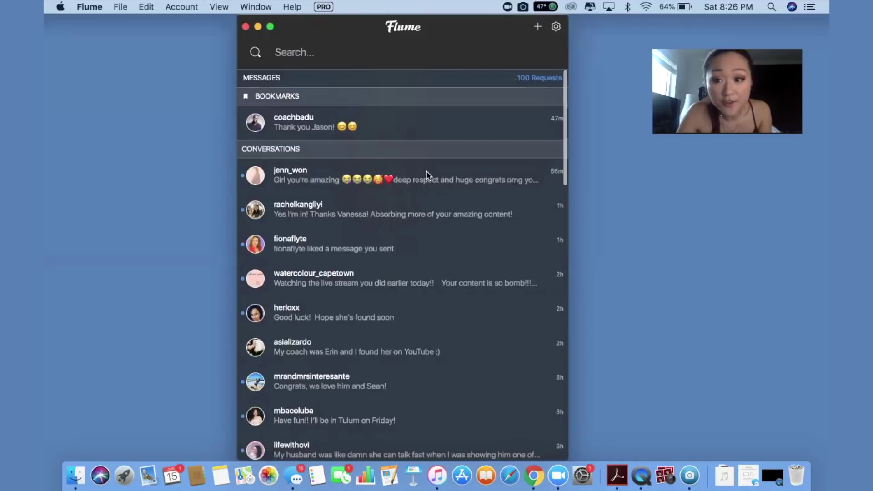
Filter the conversation list to Show Unread Only
{"action": "left_click", "coordinate": [556, 28]}
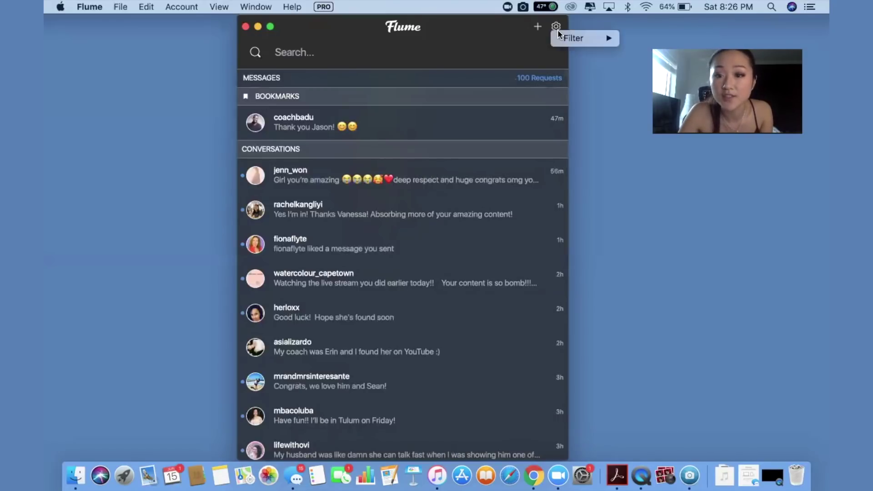
{"action": "mouse_move", "coordinate": [577, 38]}
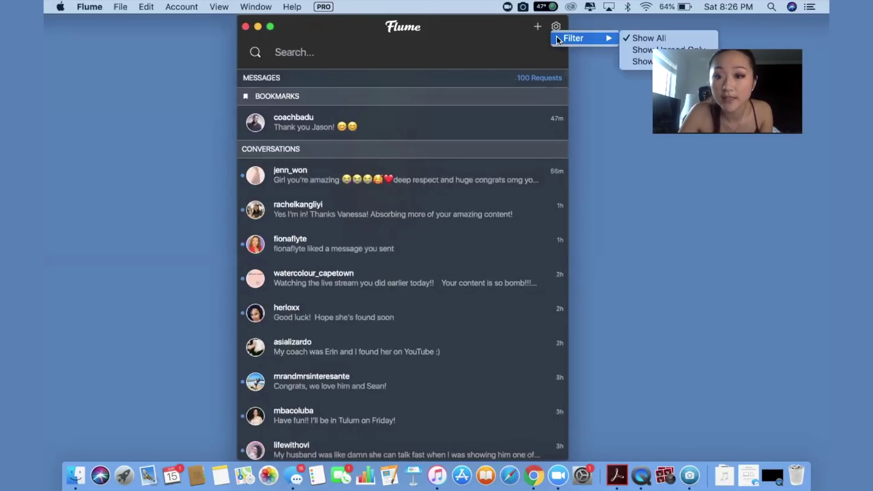
{"action": "left_click", "coordinate": [643, 50]}
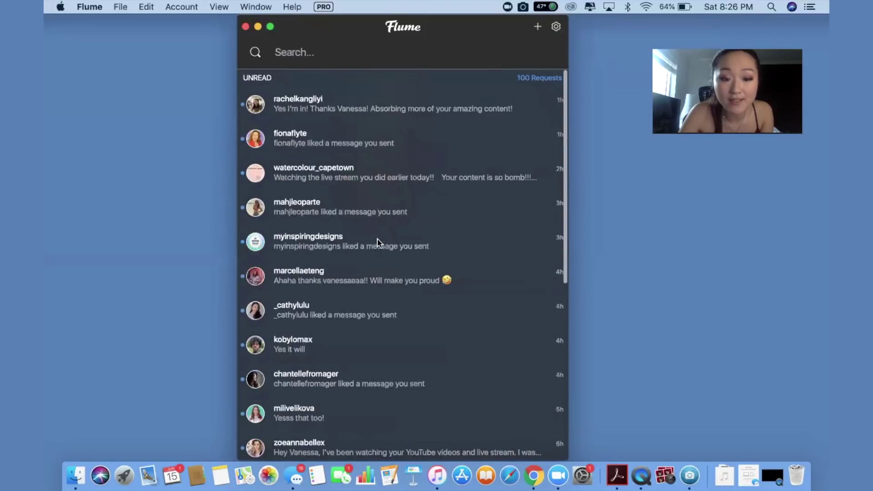
{"action": "scroll", "coordinate": [377, 243], "scroll_direction": "down", "scroll_amount": 10}
{"action": "scroll", "coordinate": [400, 235], "scroll_direction": "up", "scroll_amount": 10}
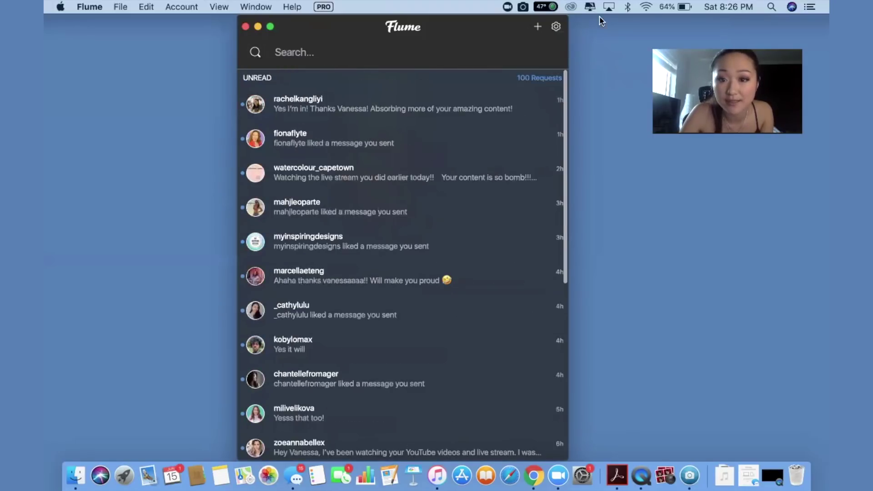
Change the filter to show only conversations with friends and scroll the results
{"action": "left_click", "coordinate": [556, 27]}
{"action": "mouse_move", "coordinate": [573, 38]}
{"action": "left_click", "coordinate": [641, 61]}
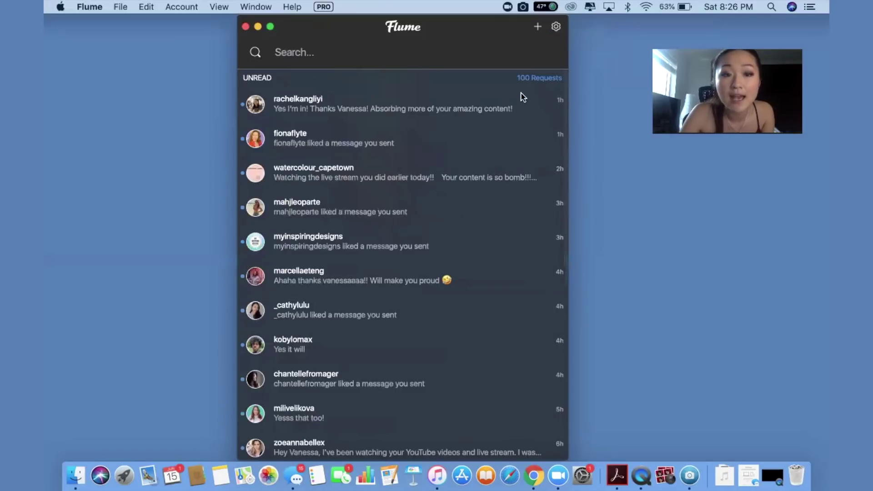
{"action": "scroll", "coordinate": [448, 201], "scroll_direction": "down", "scroll_amount": 4}
{"action": "scroll", "coordinate": [449, 201], "scroll_direction": "down", "scroll_amount": 7}
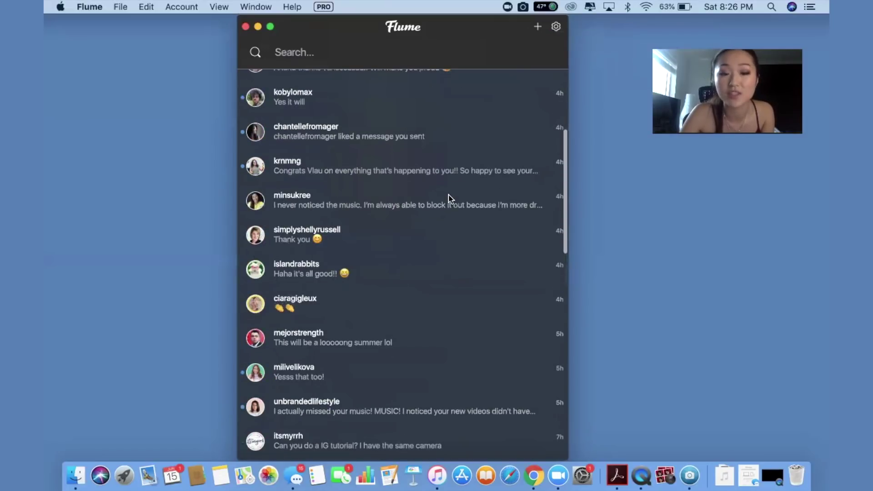
{"action": "scroll", "coordinate": [450, 200], "scroll_direction": "down", "scroll_amount": 3}
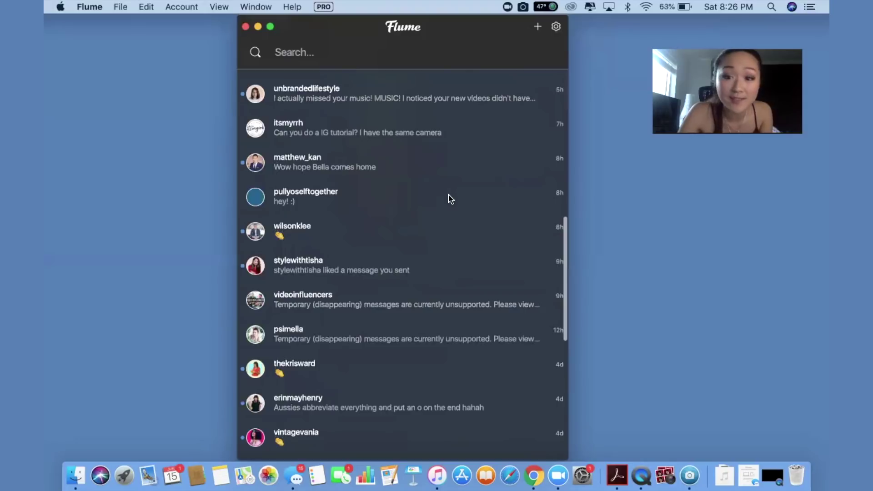
{"action": "scroll", "coordinate": [449, 198], "scroll_direction": "up", "scroll_amount": 15}
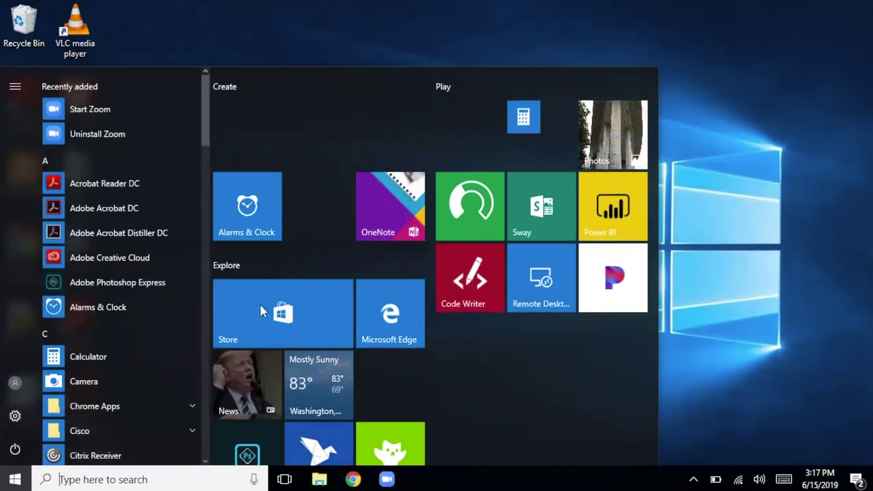
Search the Microsoft Store for 'instagra', install the Instagram app and launch it
{"action": "left_click", "coordinate": [277, 289]}
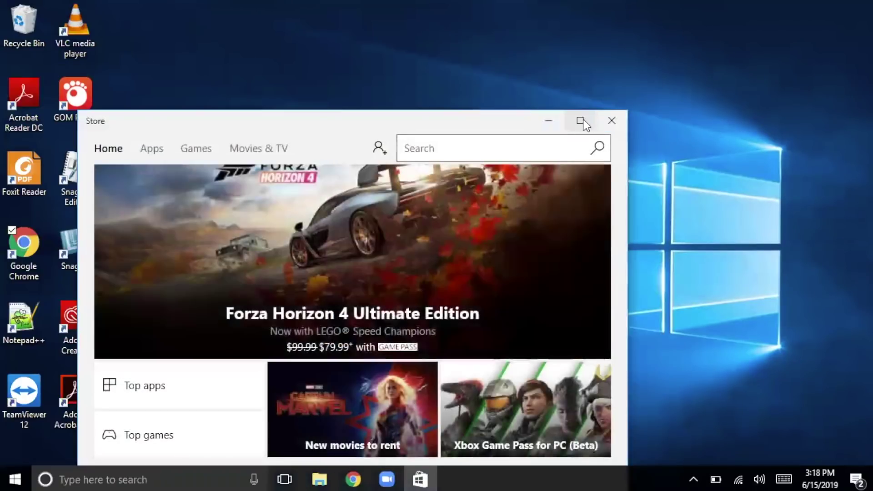
{"action": "left_click", "coordinate": [583, 119]}
{"action": "left_click", "coordinate": [764, 30]}
{"action": "type", "text": "instagra"}
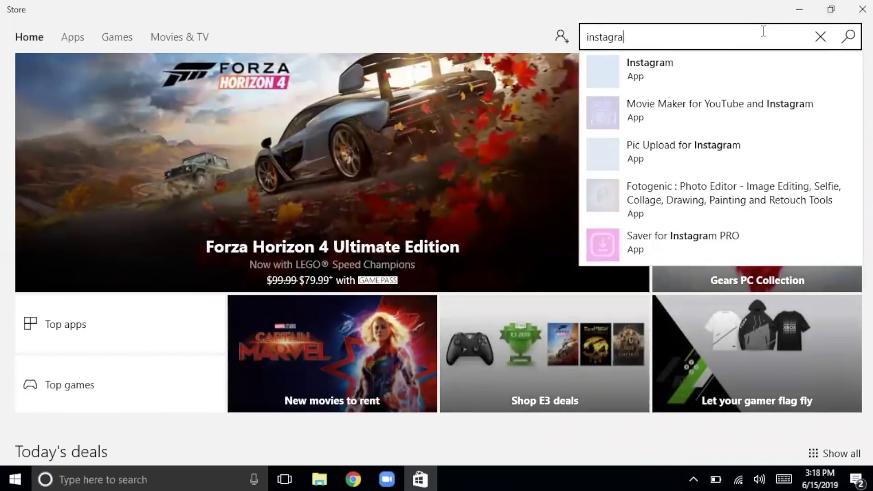
{"action": "left_click", "coordinate": [687, 64]}
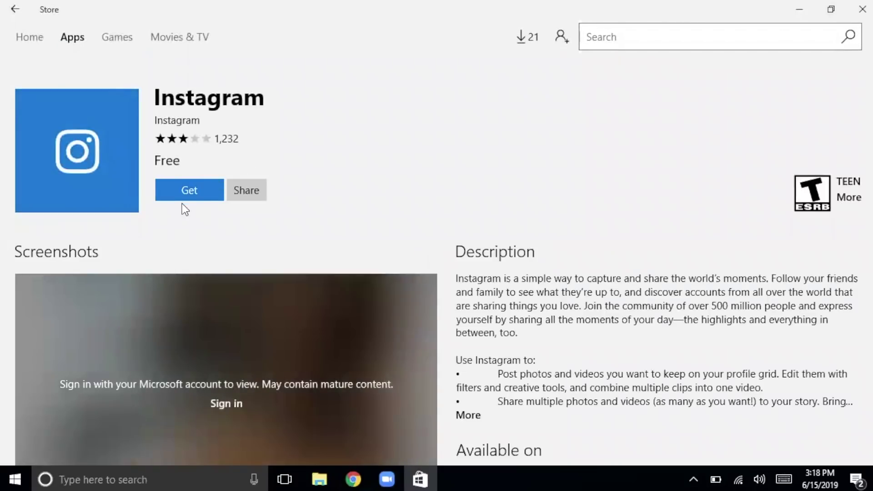
{"action": "left_click", "coordinate": [192, 193]}
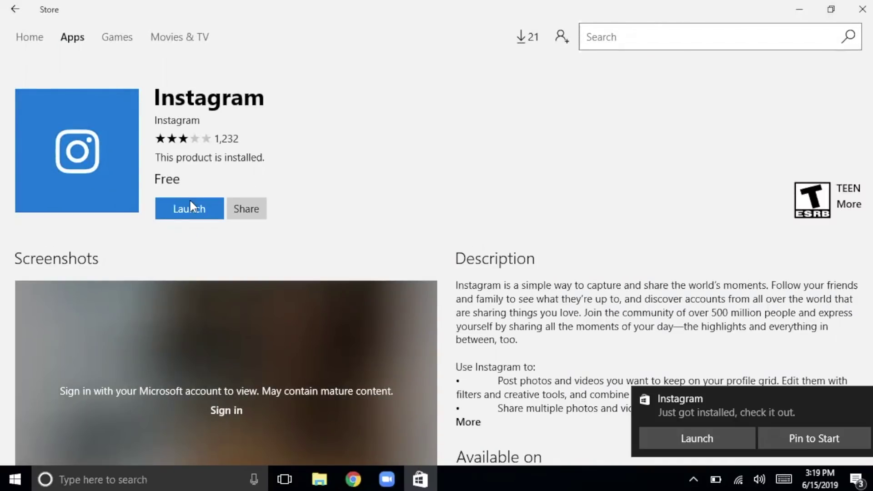
{"action": "left_click", "coordinate": [190, 207]}
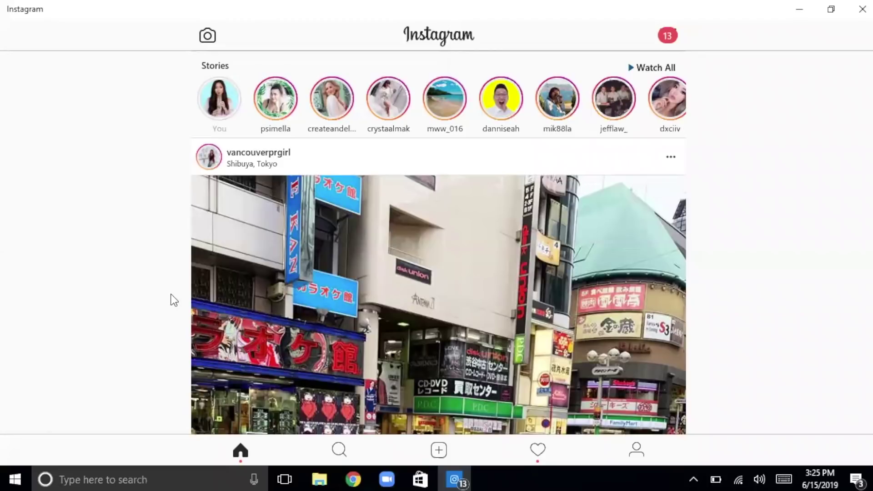
Scroll through the Instagram home feed and profile, then return to Home
{"action": "scroll", "coordinate": [173, 300], "scroll_direction": "down", "scroll_amount": 15}
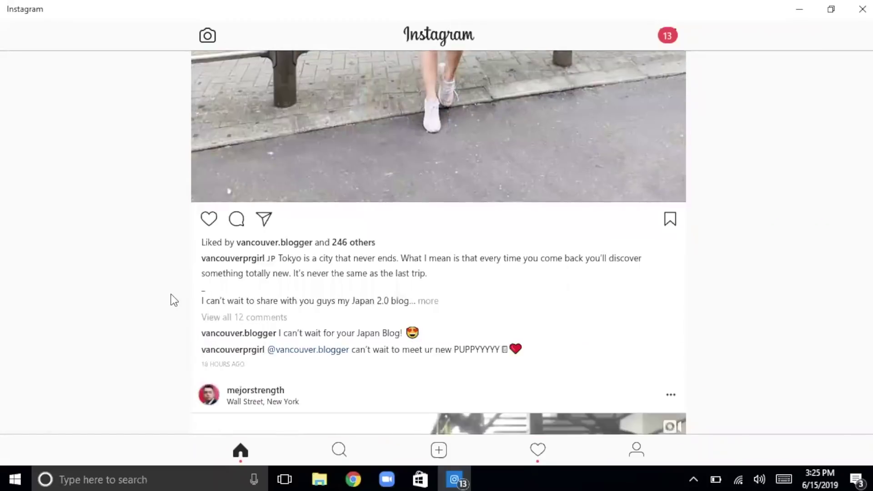
{"action": "scroll", "coordinate": [174, 300], "scroll_direction": "down", "scroll_amount": 15}
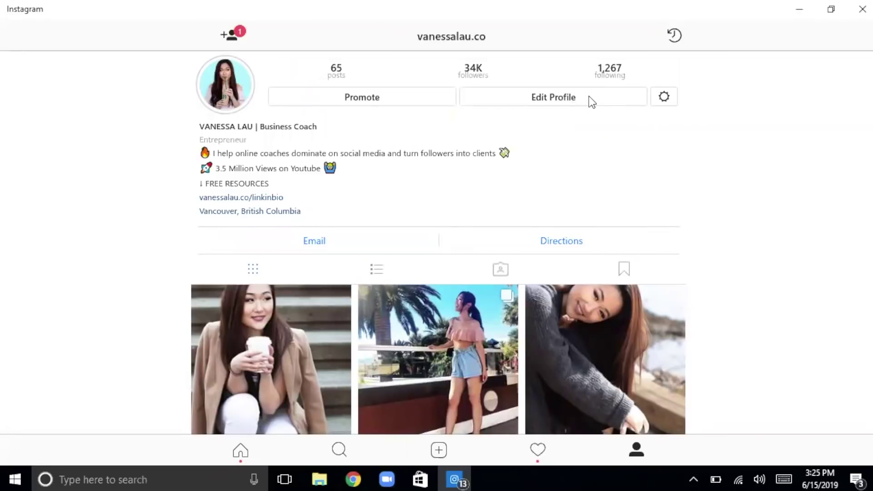
{"action": "scroll", "coordinate": [589, 97], "scroll_direction": "down", "scroll_amount": 10}
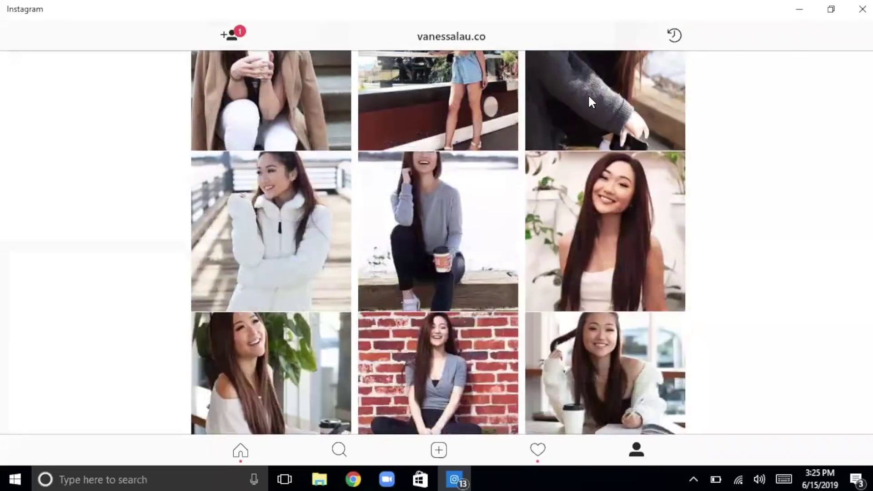
{"action": "scroll", "coordinate": [589, 96], "scroll_direction": "up", "scroll_amount": 10}
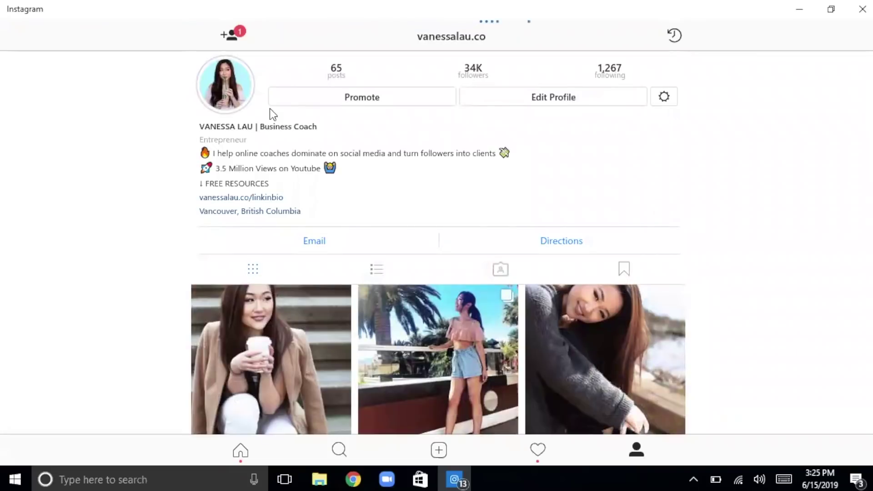
{"action": "left_click", "coordinate": [250, 446]}
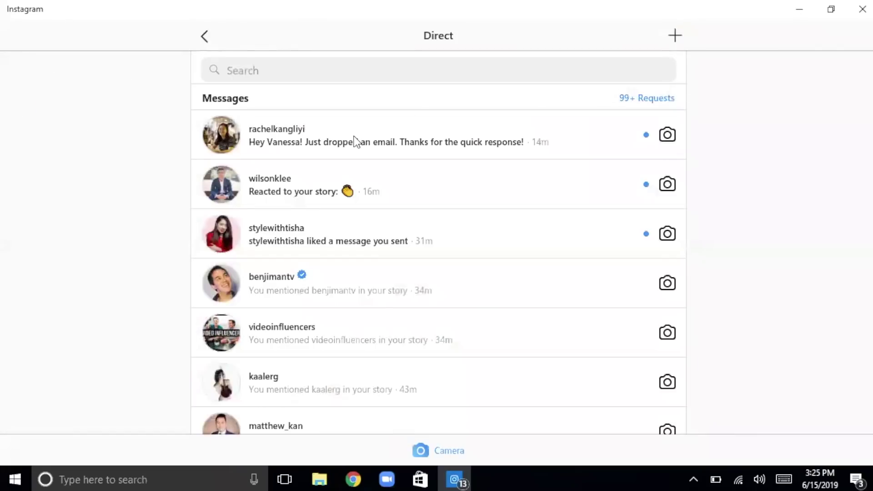
Scroll through the Direct messages list and open one conversation
{"action": "scroll", "coordinate": [334, 260], "scroll_direction": "down", "scroll_amount": 5}
{"action": "scroll", "coordinate": [334, 261], "scroll_direction": "down", "scroll_amount": 9}
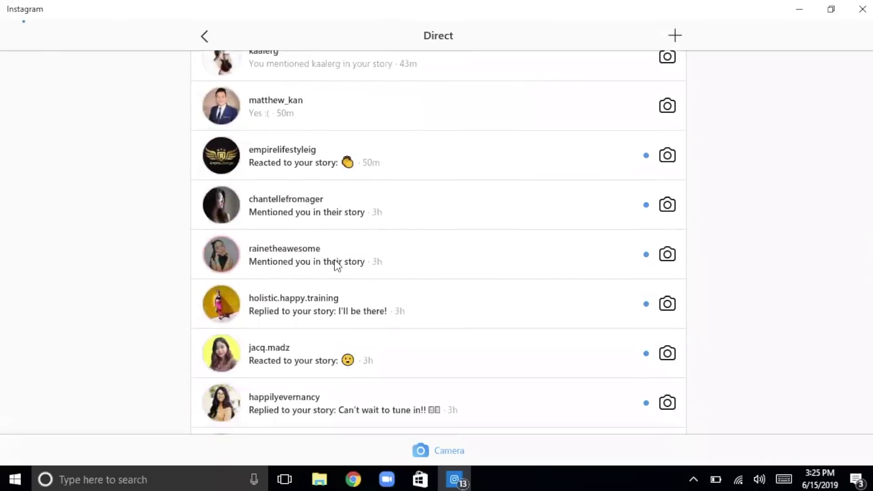
{"action": "scroll", "coordinate": [334, 260], "scroll_direction": "up", "scroll_amount": 15}
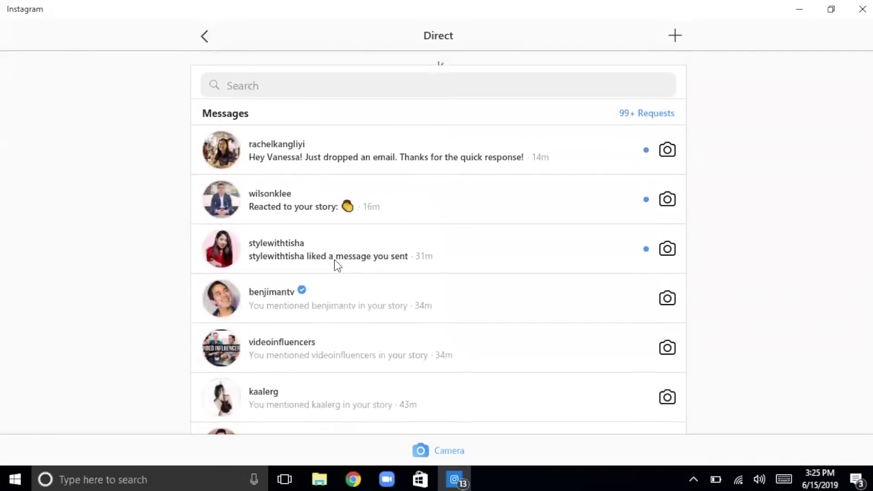
{"action": "scroll", "coordinate": [306, 176], "scroll_direction": "down", "scroll_amount": 3}
{"action": "left_click", "coordinate": [305, 176]}
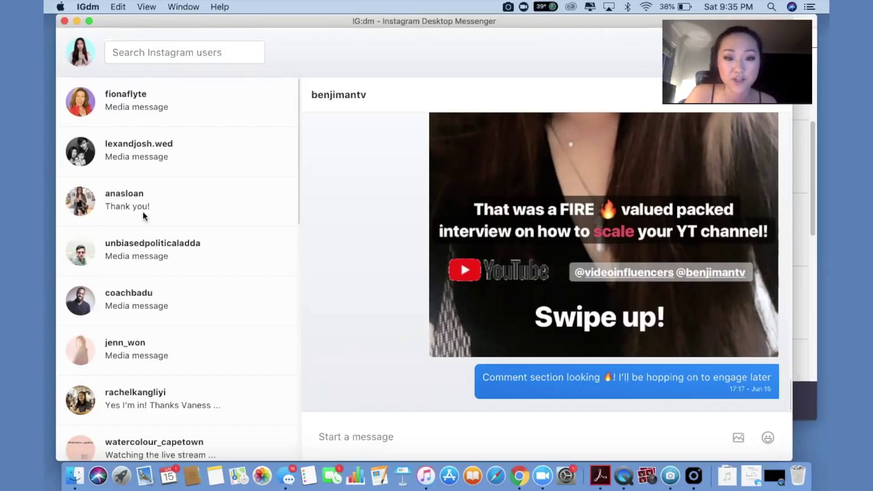
Scroll through the chat history, then open the account menu from the avatar
{"action": "scroll", "coordinate": [359, 262], "scroll_direction": "up", "scroll_amount": 15}
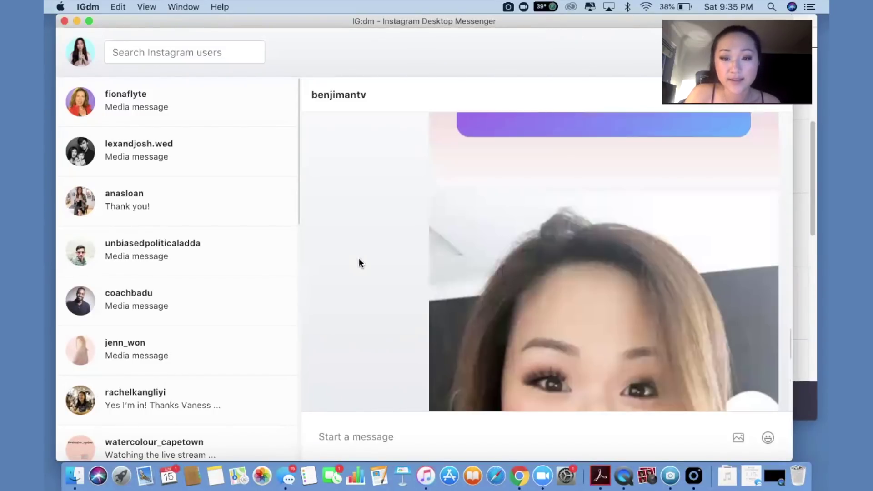
{"action": "scroll", "coordinate": [359, 260], "scroll_direction": "up", "scroll_amount": 3}
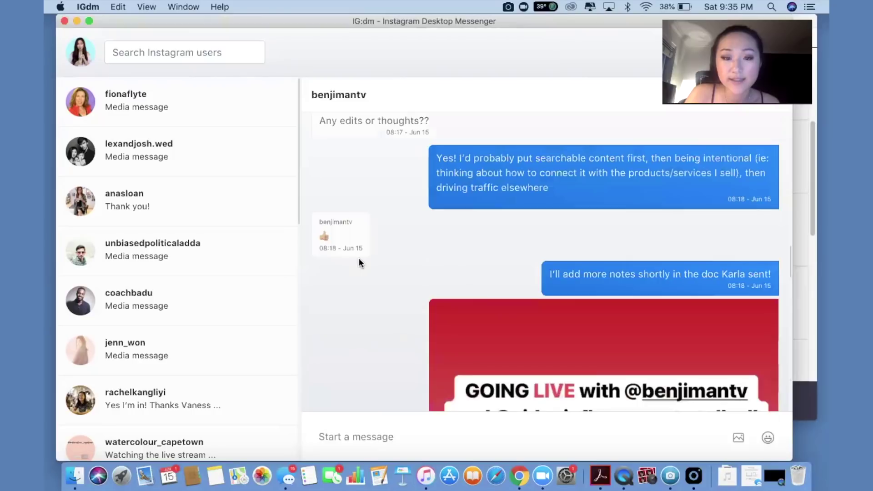
{"action": "scroll", "coordinate": [373, 262], "scroll_direction": "down", "scroll_amount": 15}
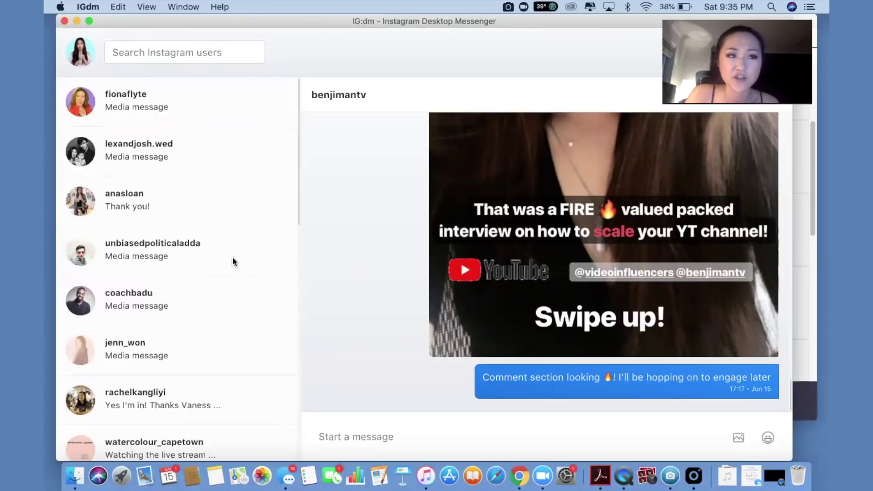
{"action": "left_click", "coordinate": [79, 60]}
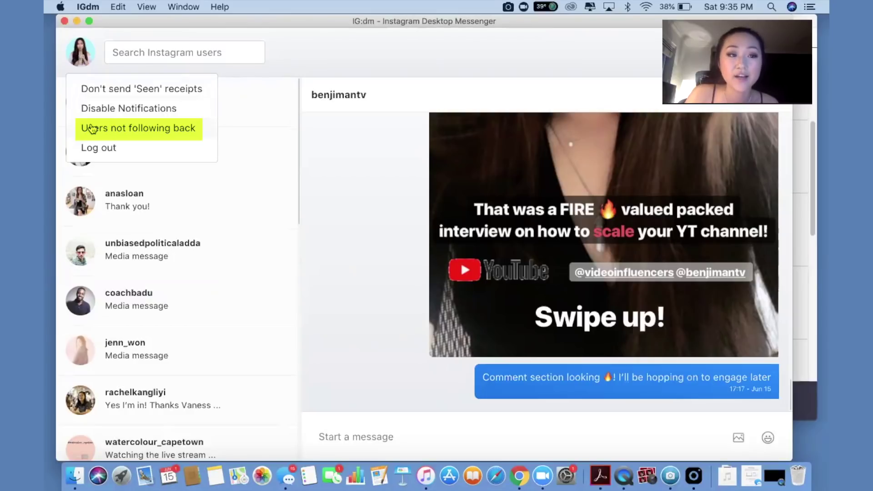
Open 'Users not following back' and scroll through the grid of accounts with Unfollow buttons
{"action": "left_click", "coordinate": [92, 130]}
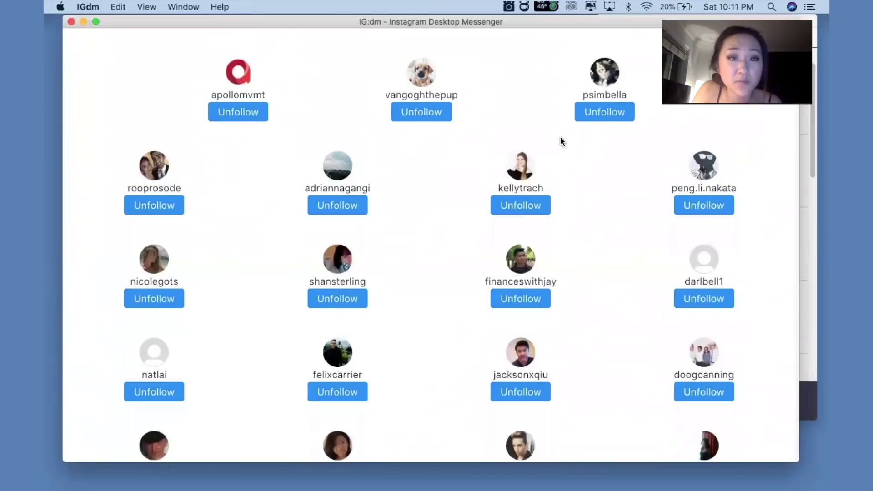
{"action": "scroll", "coordinate": [566, 144], "scroll_direction": "down", "scroll_amount": 10}
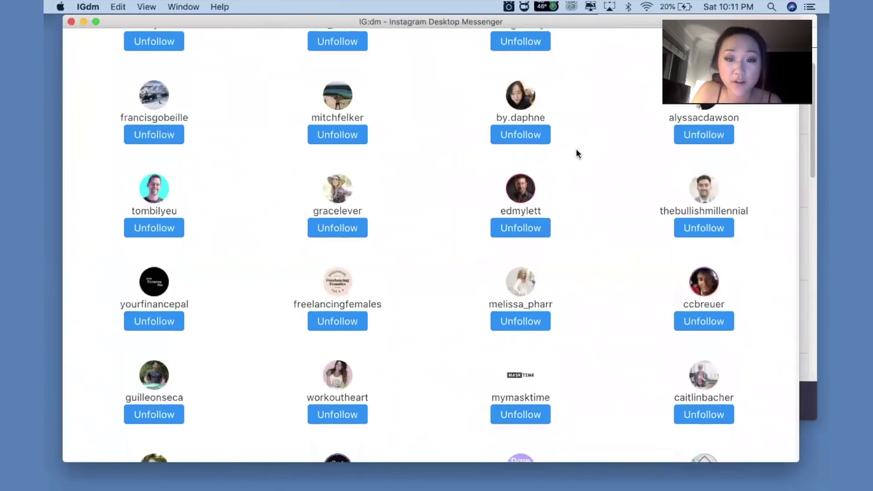
{"action": "scroll", "coordinate": [580, 151], "scroll_direction": "down", "scroll_amount": 10}
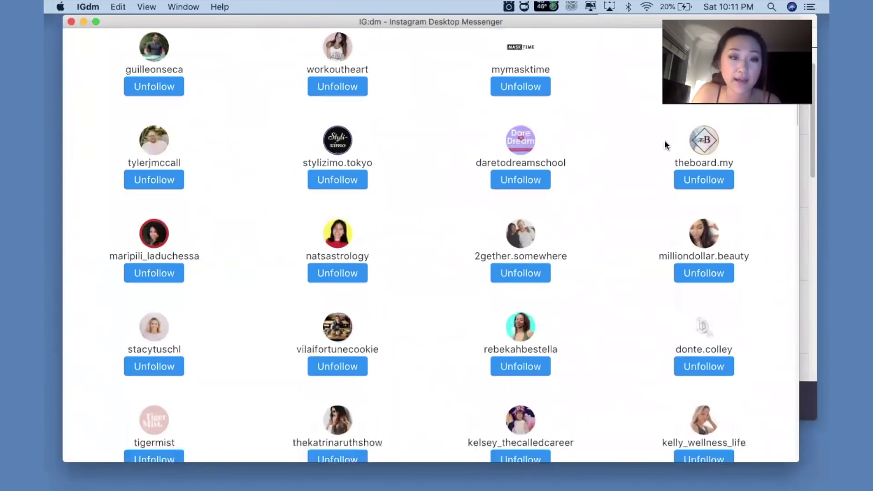
{"action": "scroll", "coordinate": [667, 146], "scroll_direction": "down", "scroll_amount": 4}
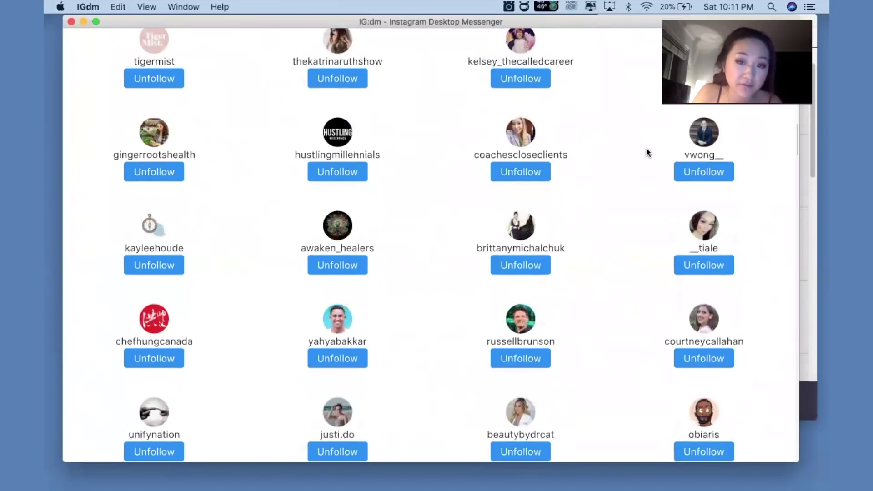
{"action": "scroll", "coordinate": [645, 150], "scroll_direction": "down", "scroll_amount": 10}
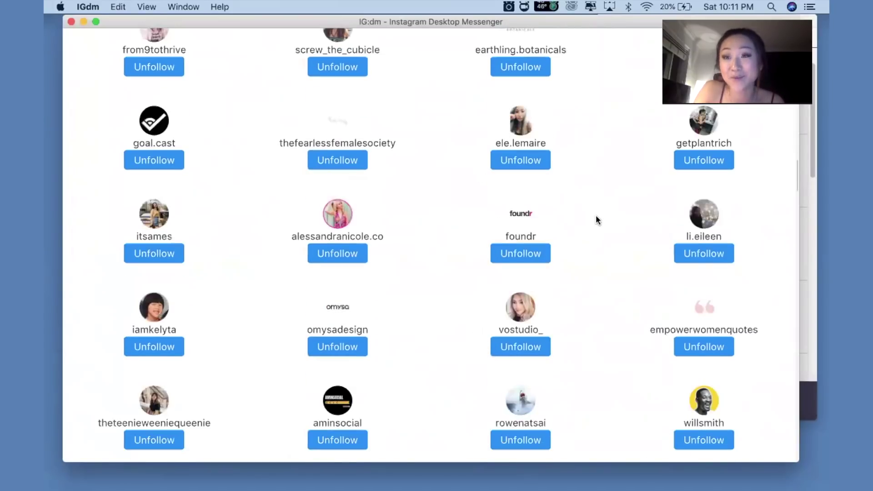
{"action": "scroll", "coordinate": [600, 218], "scroll_direction": "down", "scroll_amount": 17}
{"action": "scroll", "coordinate": [611, 213], "scroll_direction": "down", "scroll_amount": 6}
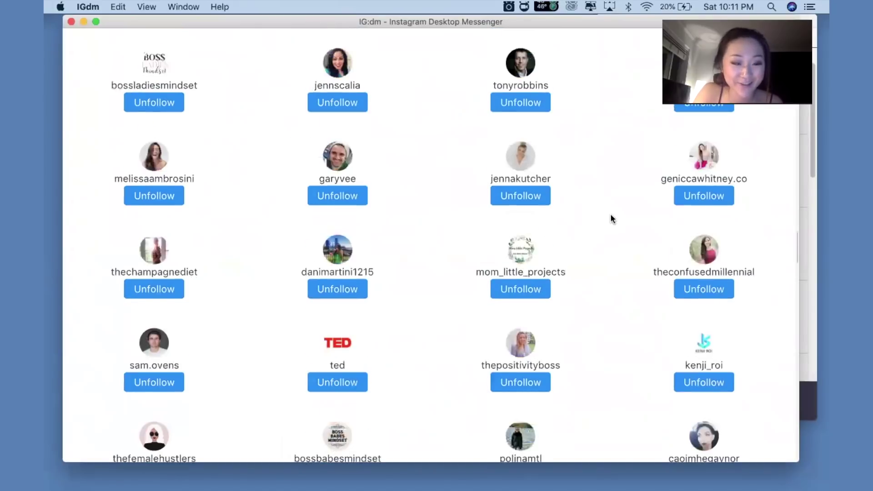
{"action": "scroll", "coordinate": [613, 230], "scroll_direction": "down", "scroll_amount": 20}
{"action": "scroll", "coordinate": [609, 235], "scroll_direction": "up", "scroll_amount": 1}
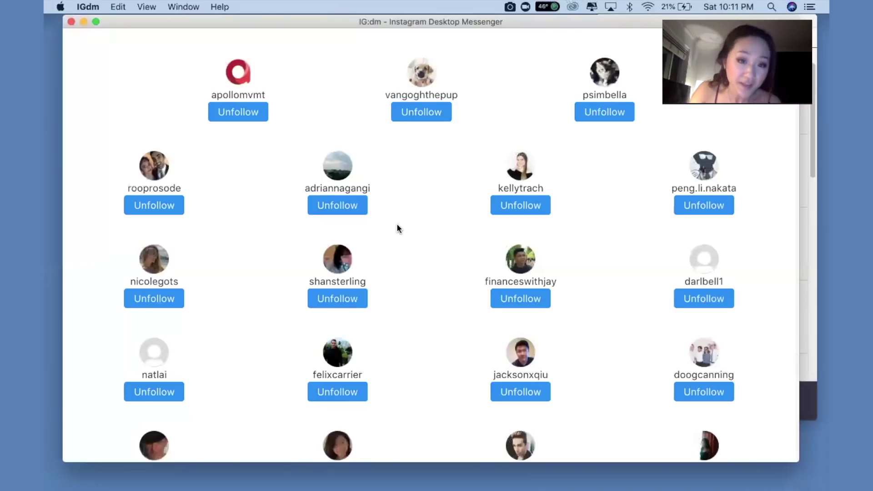
{"action": "scroll", "coordinate": [394, 230], "scroll_direction": "down", "scroll_amount": 15}
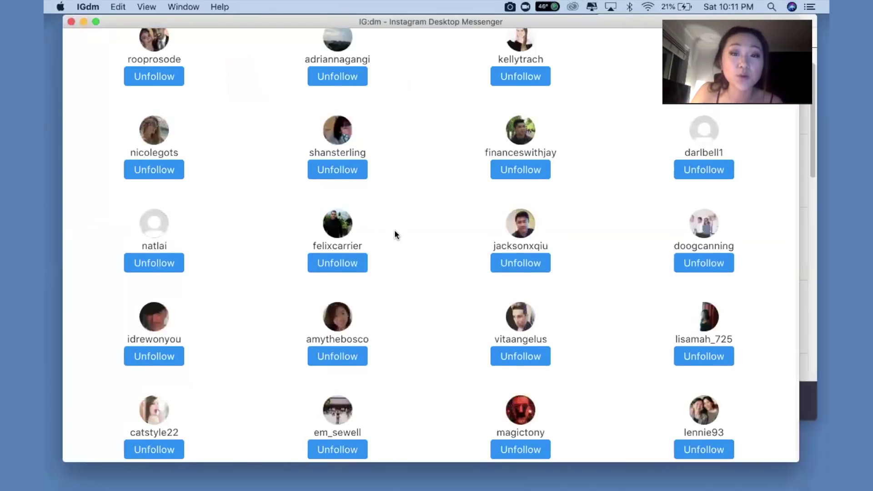